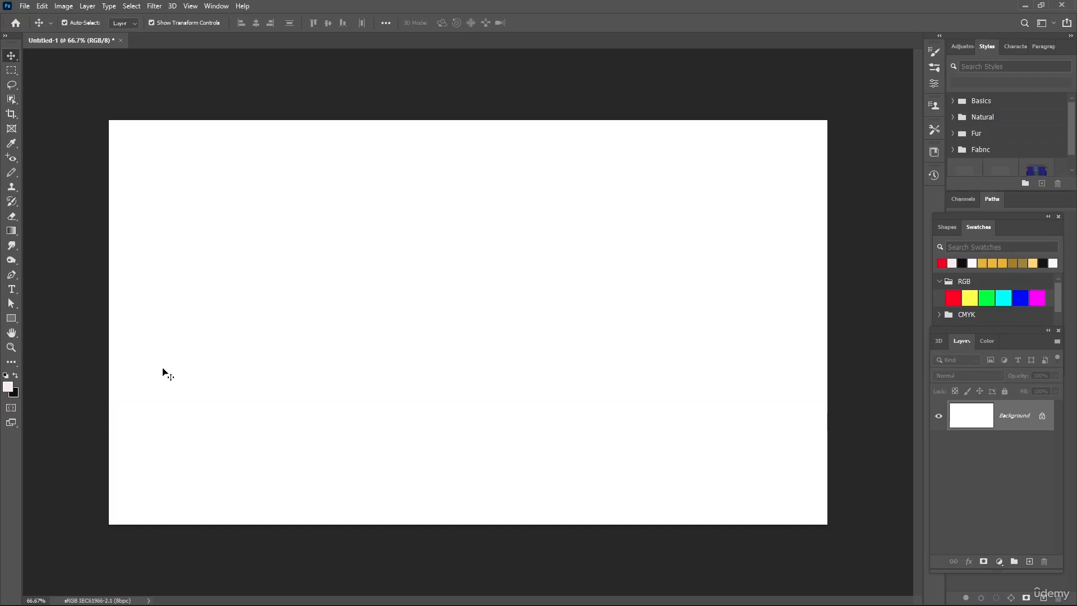
- Add the paragraph text "LAYER STYLE" in a wide text box across the upper middle of the white canvas
click(12, 288)
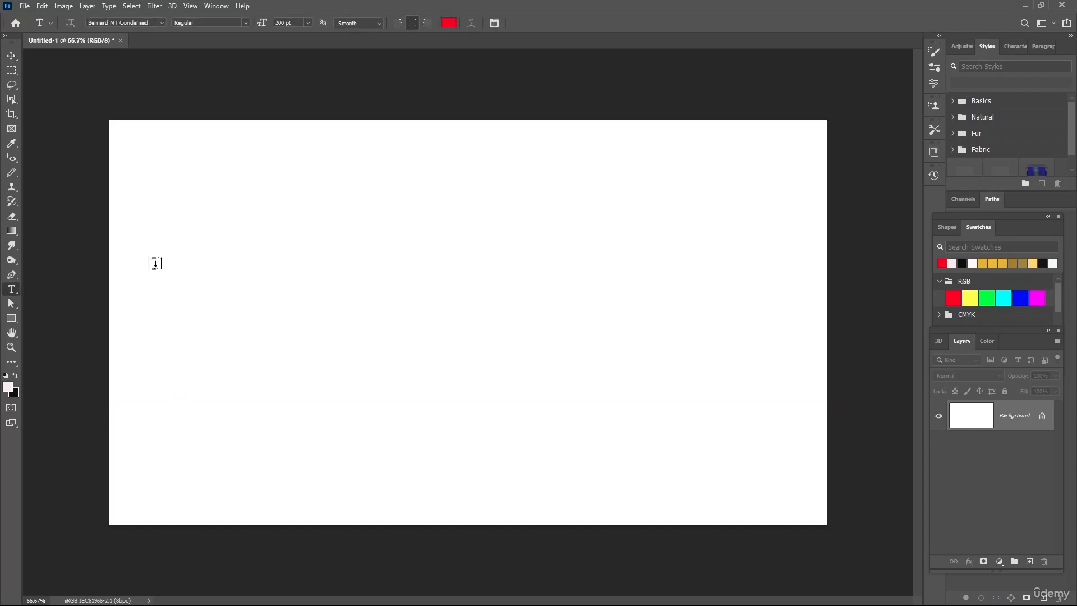
drag(178, 233, 640, 354)
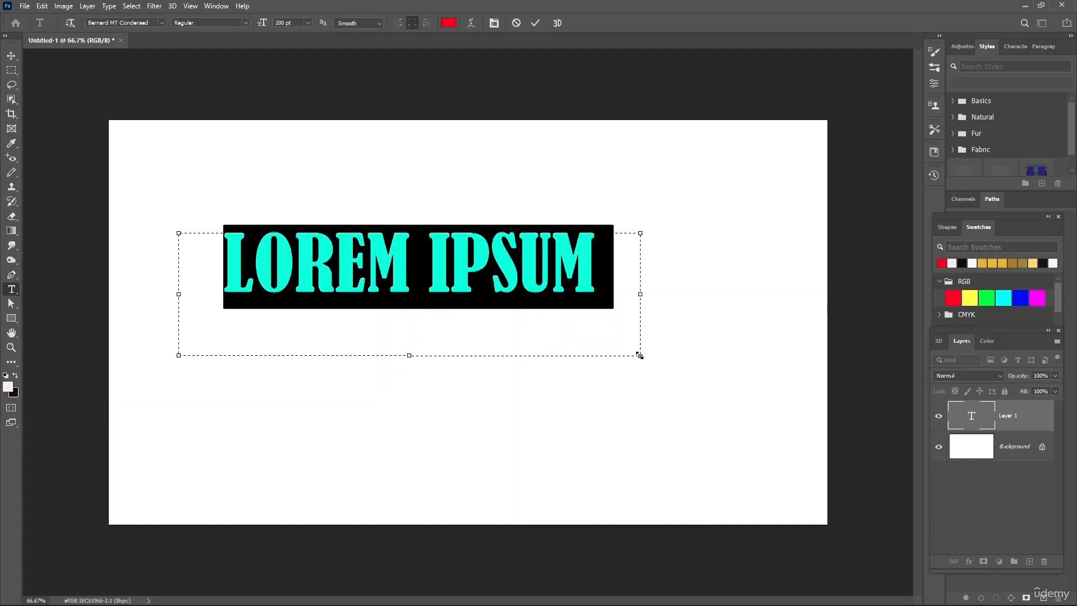
text(LAYER)
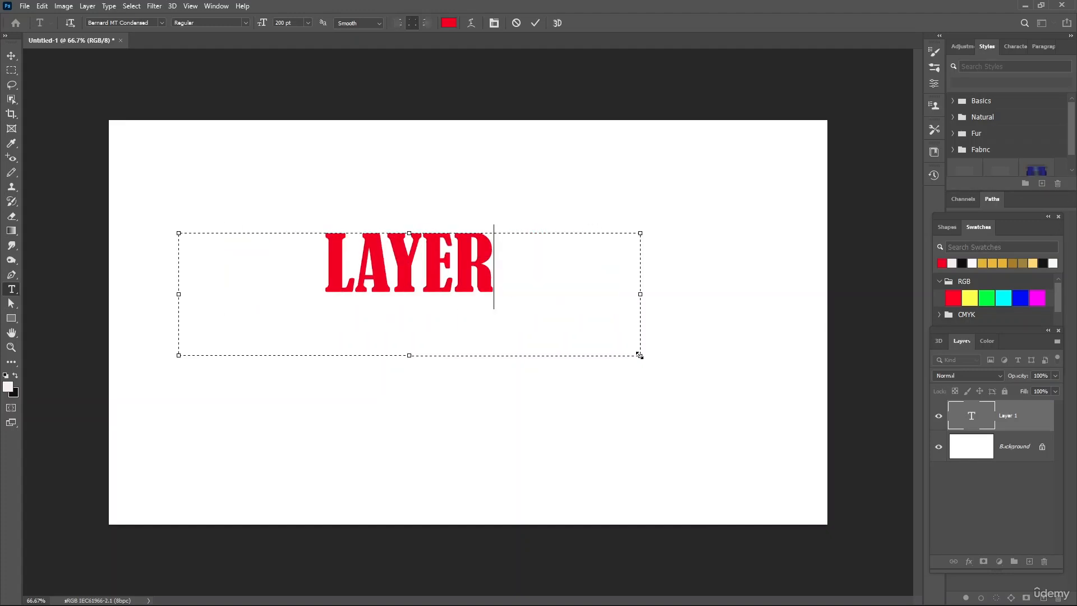
text( ?STY)
key(BackSpace)
key(Left)
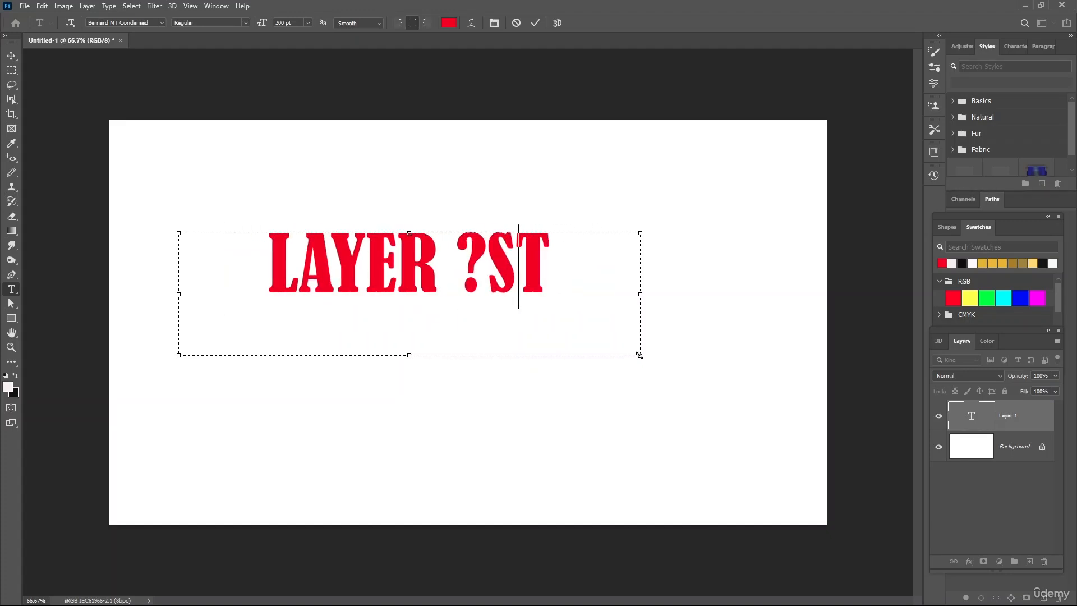
key(BackSpace)
key(BackSpace)
key(Delete)
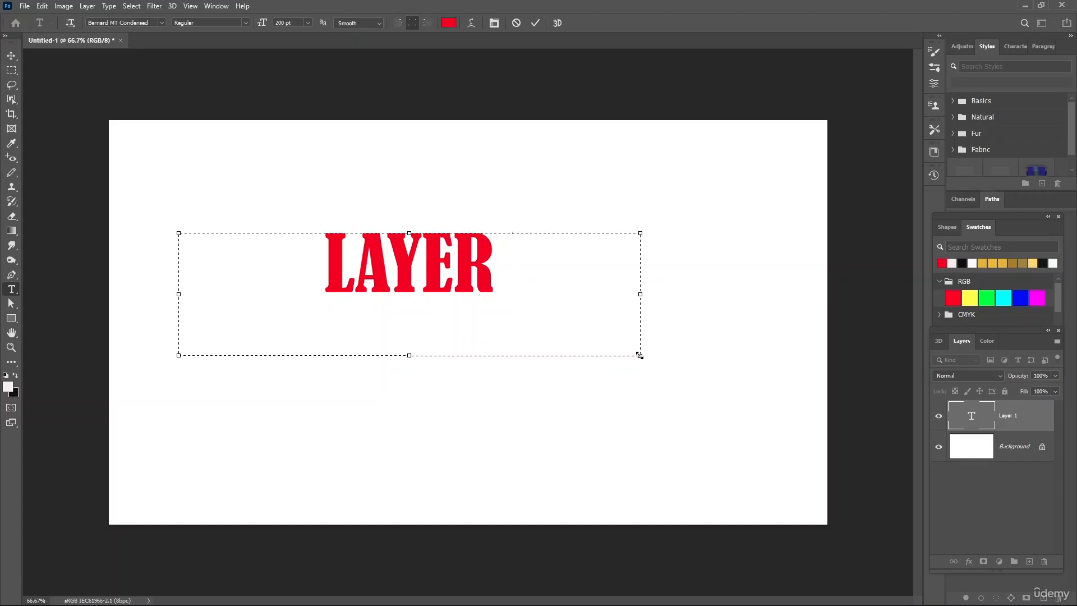
text(STYLE)
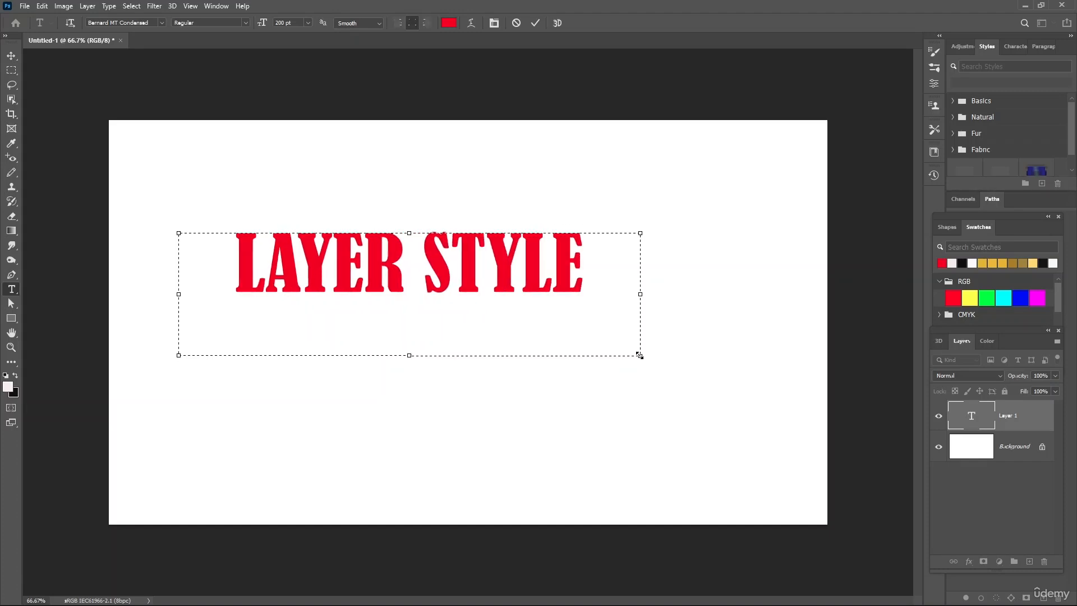
click(1009, 427)
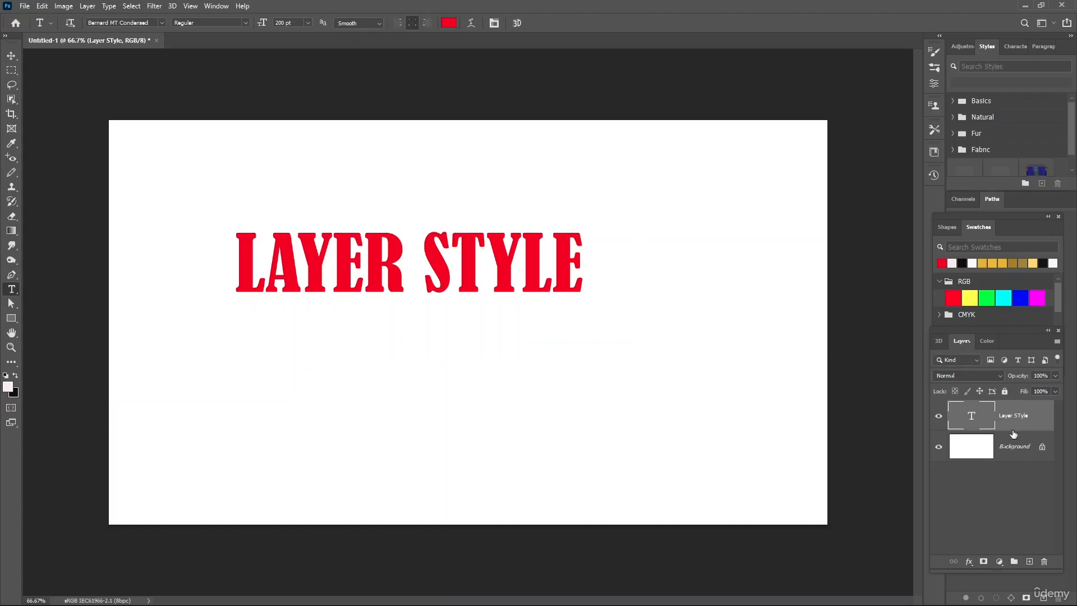
- Open the Blending Options of the LAYER STYLE text layer and enable a Drop Shadow
right_click(1026, 421)
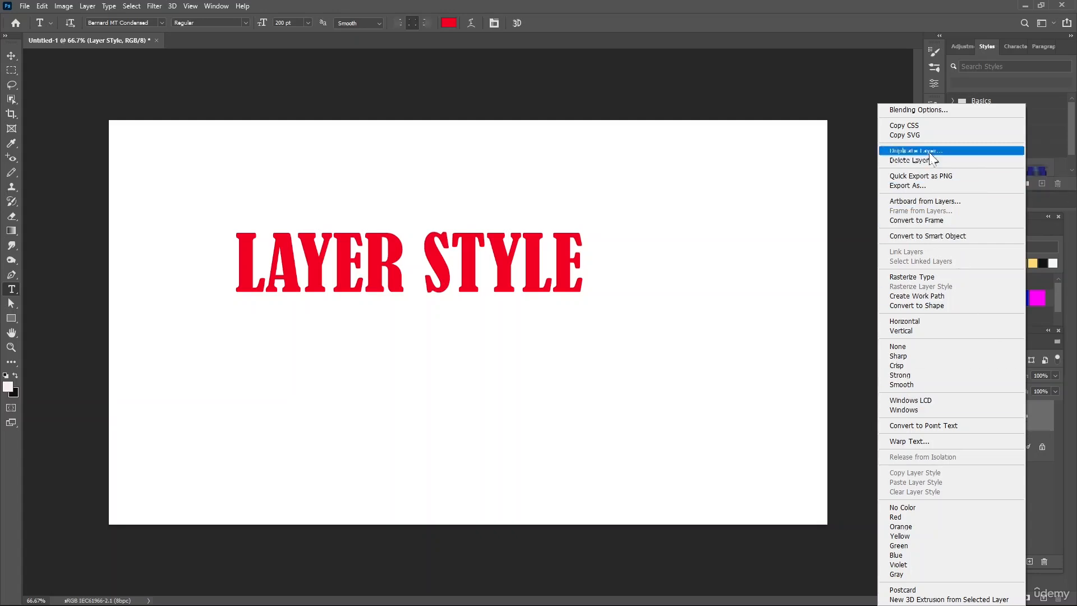
click(923, 112)
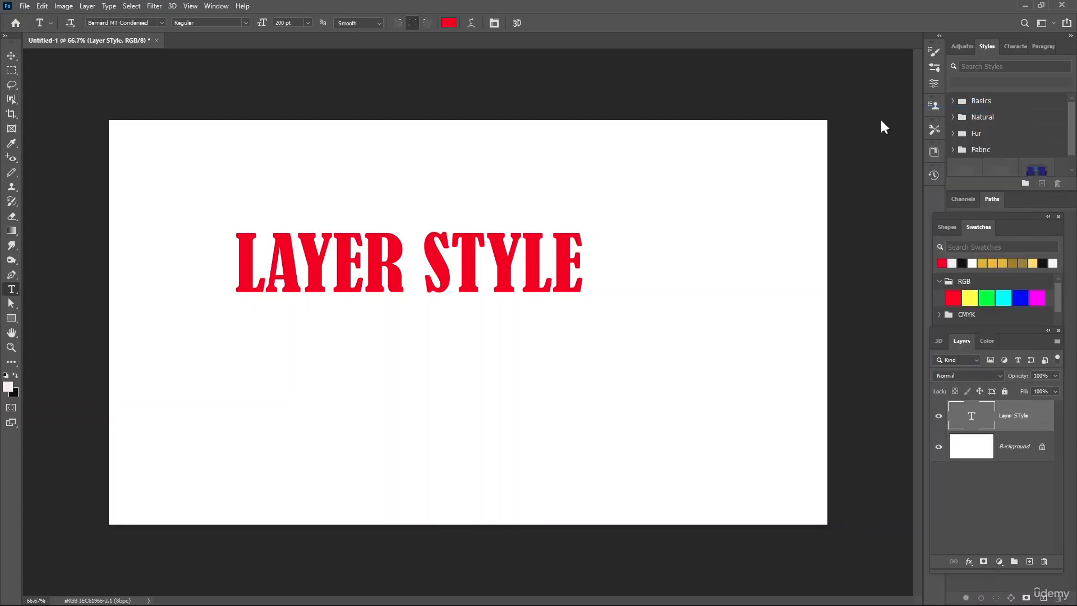
drag(647, 146, 440, 146)
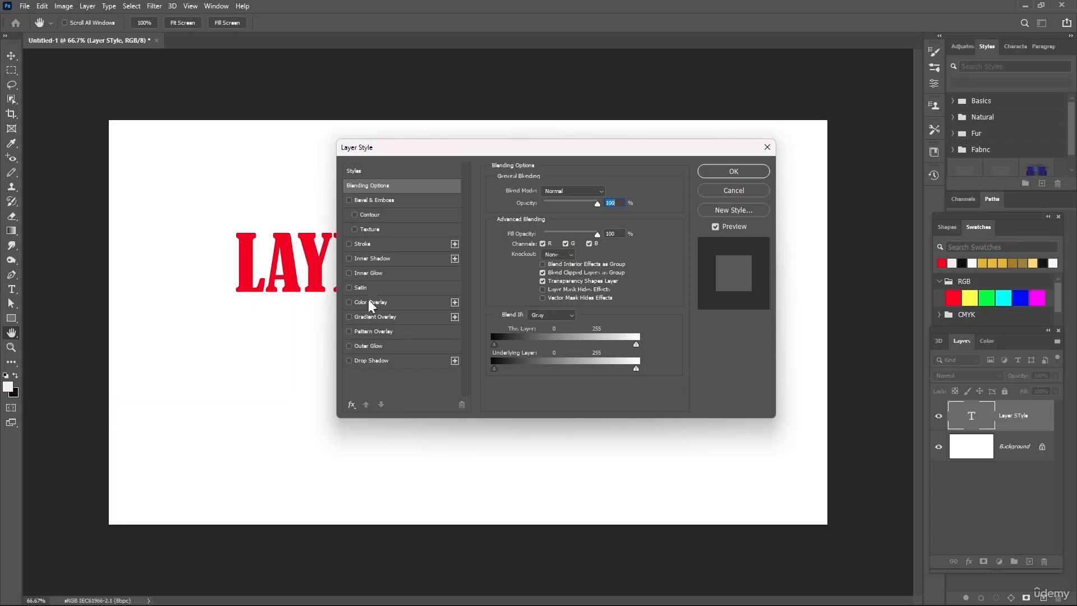
click(349, 360)
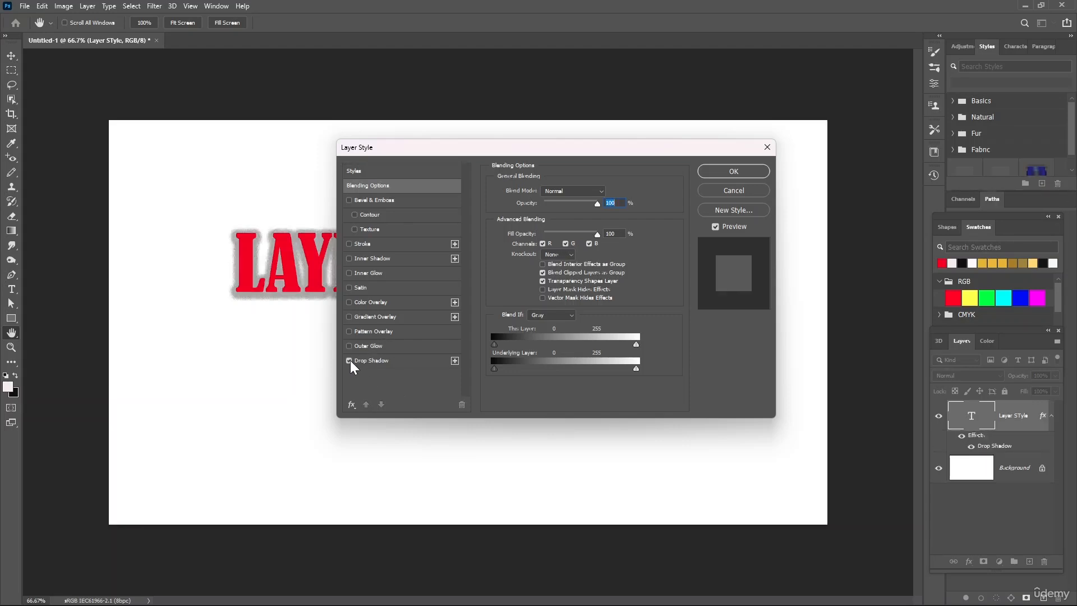
drag(478, 142, 542, 304)
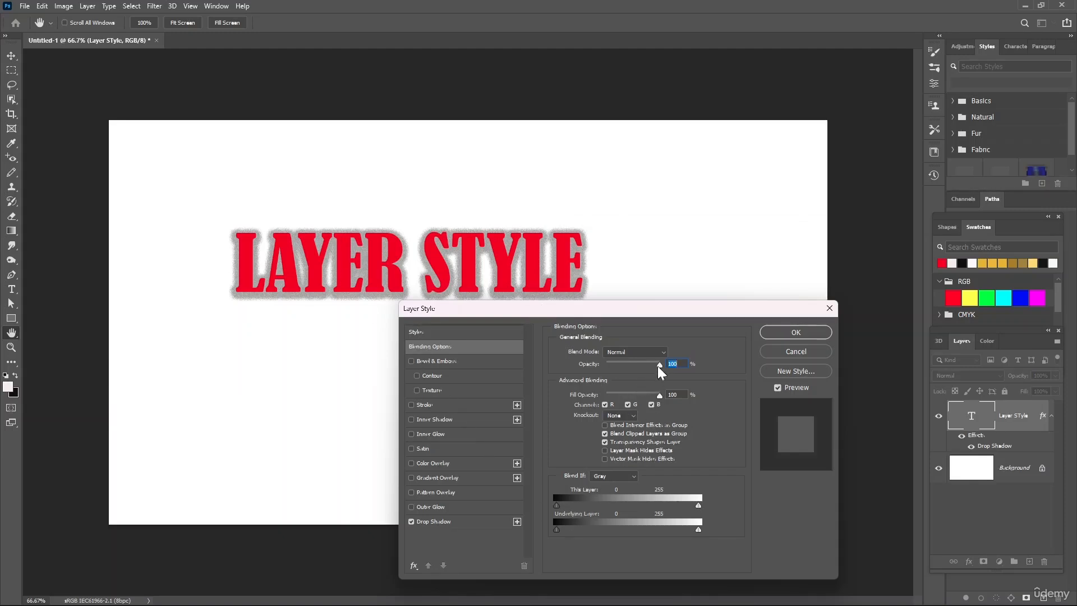
- Enable Inner Glow on the text layer and lower its opacity to 83% and its fill opacity to 86%
text(80)
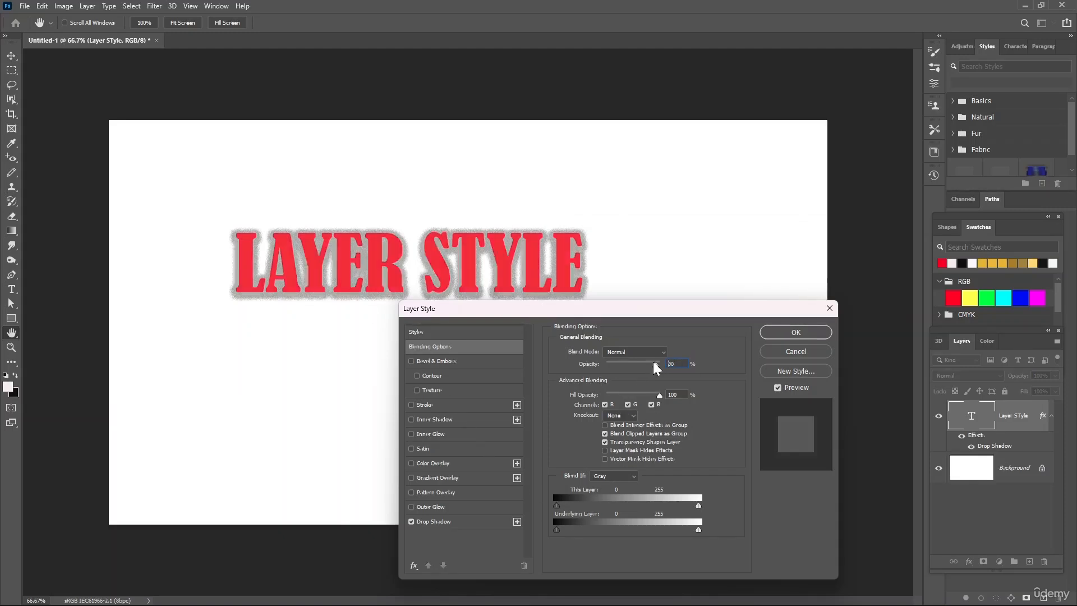
mouse_move(653, 361)
mouse_down()
mouse_move(640, 364)
mouse_move(655, 360)
mouse_up()
click(410, 434)
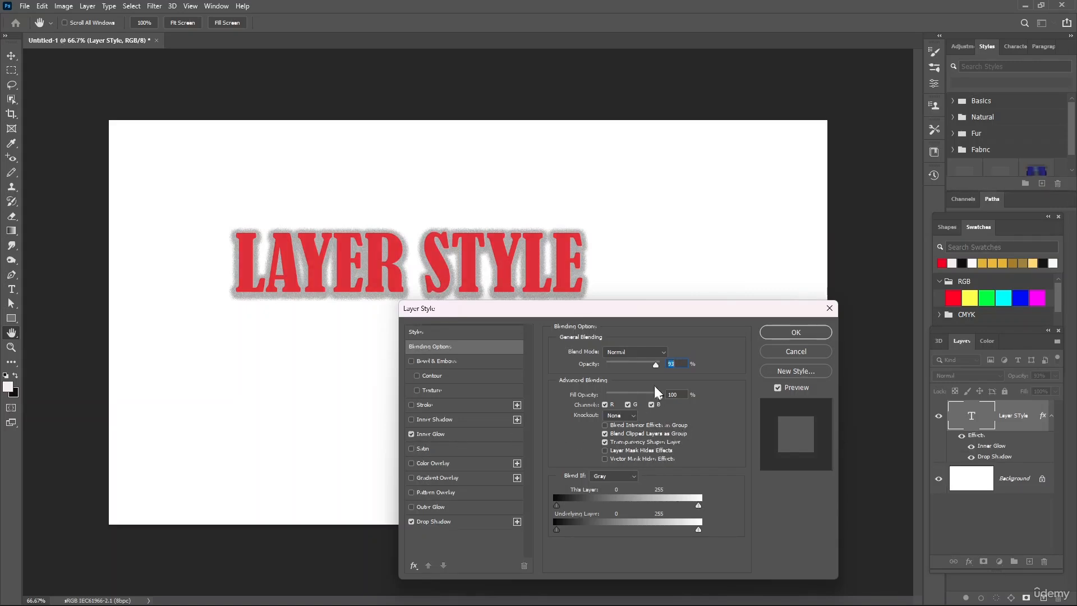
drag(655, 365, 650, 392)
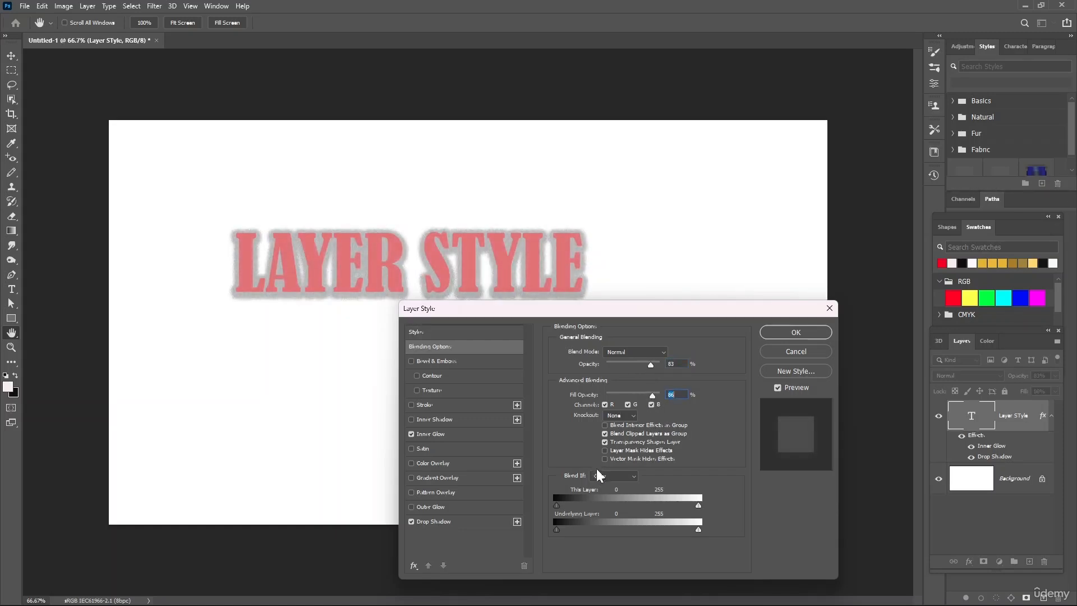
- Lower the white limit of the This Layer blend range to 241 and enable Inner Shadow
mouse_move(698, 505)
mouse_down()
mouse_move(679, 507)
mouse_move(689, 505)
mouse_up()
click(410, 419)
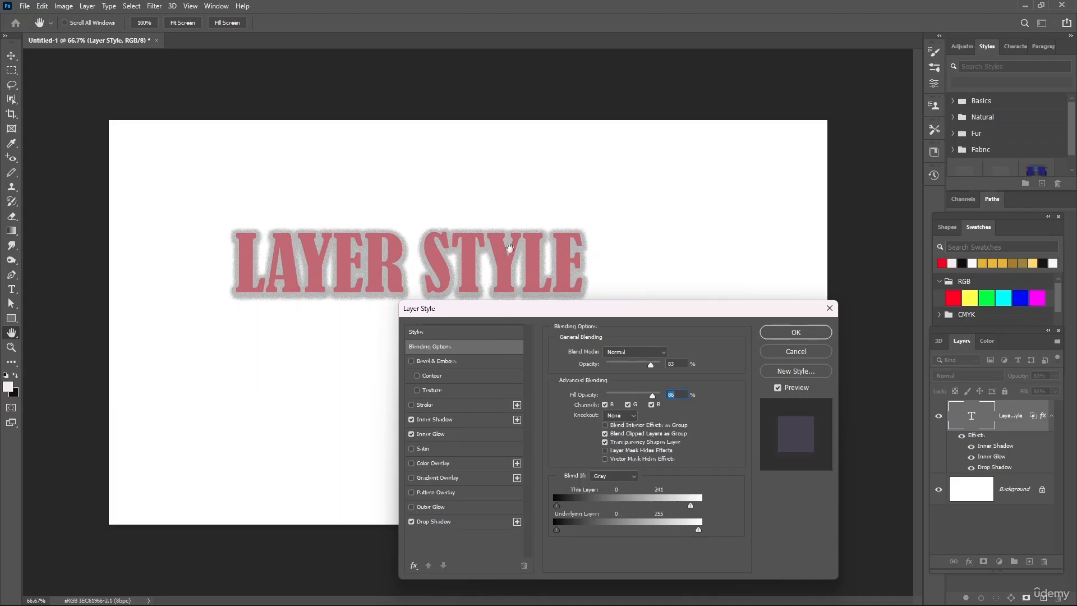
- Set the text layer's opacity to 100% and fill opacity to 85%, and apply the layer style
mouse_move(650, 364)
mouse_down()
mouse_move(632, 368)
mouse_move(662, 357)
mouse_up()
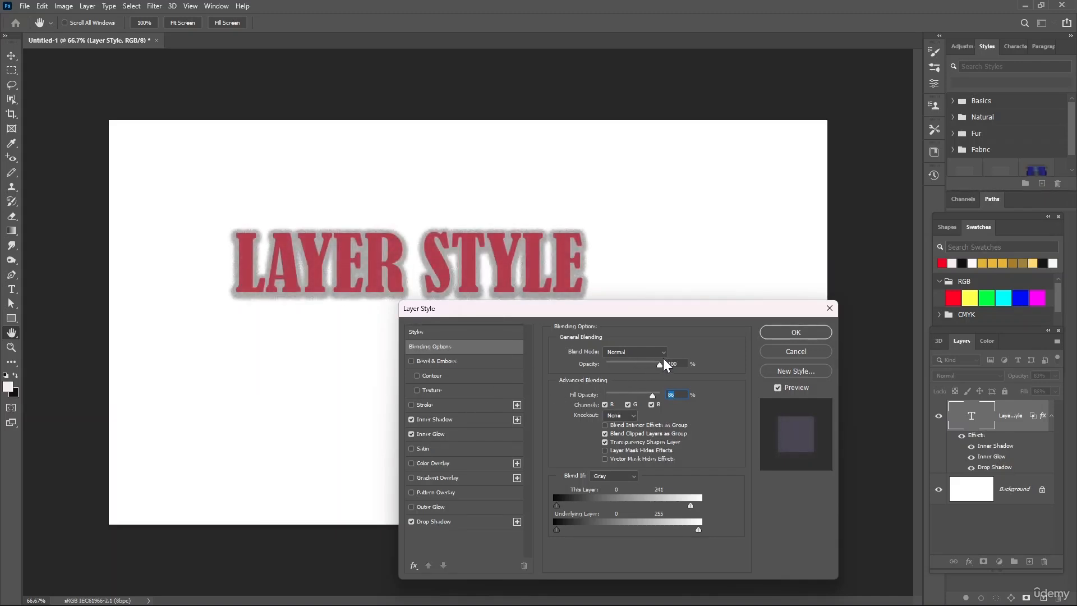
mouse_move(654, 395)
mouse_down()
mouse_move(633, 401)
mouse_move(652, 392)
mouse_up()
click(768, 332)
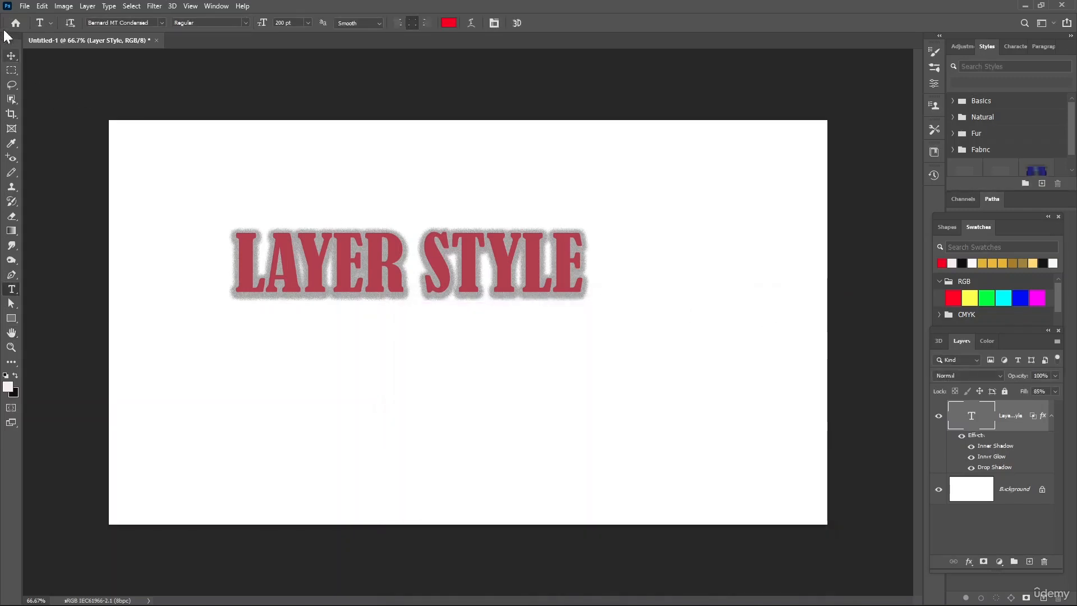
- Open the Pexels portrait photo ending in 1086579.jpg from the Downloads folder and convert its Background into a regular layer
click(24, 6)
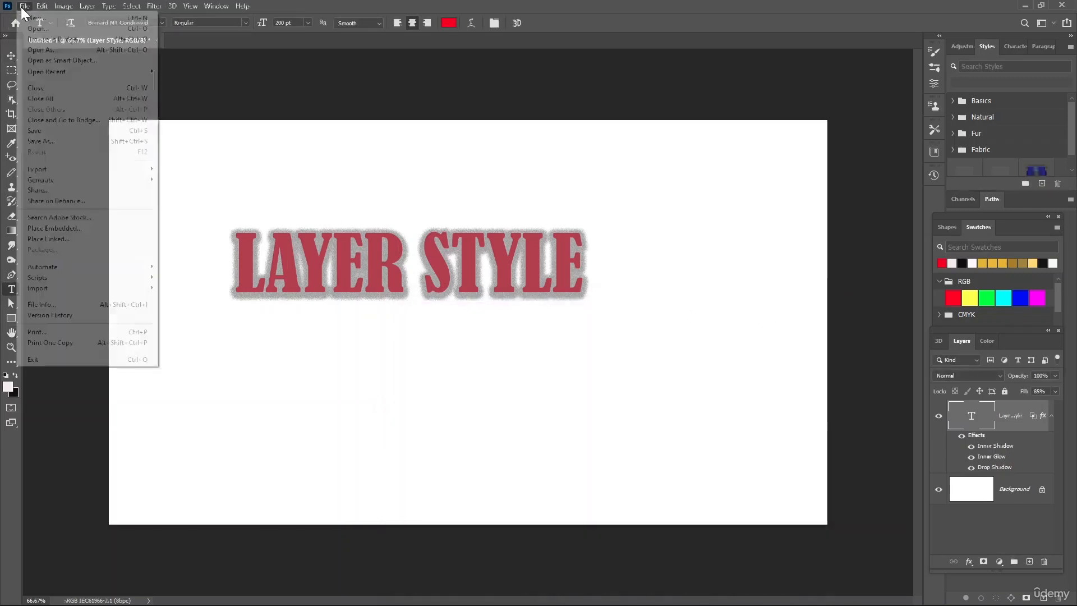
click(44, 30)
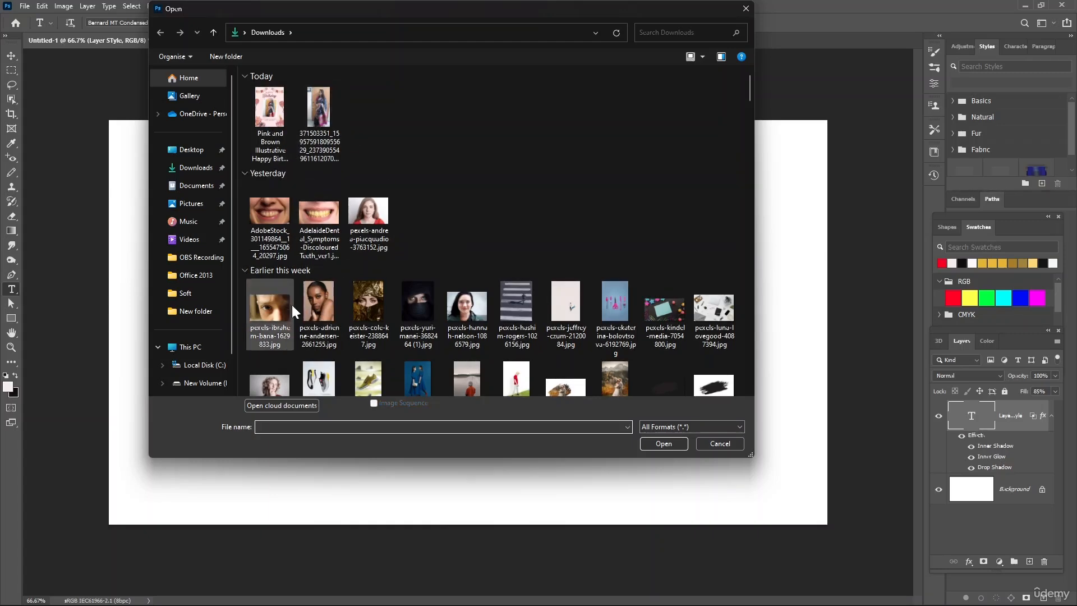
click(456, 305)
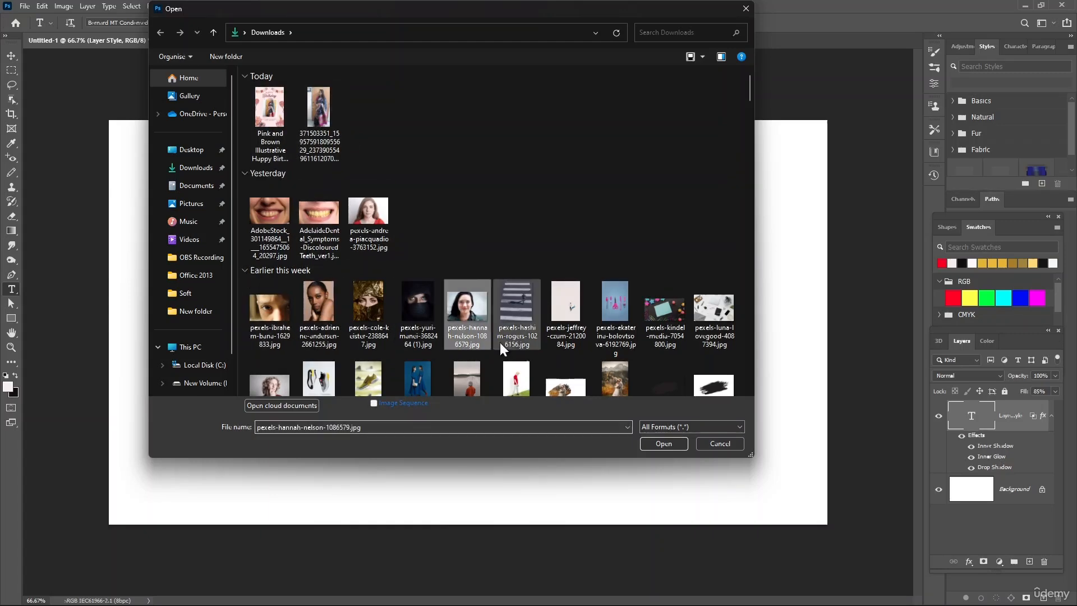
click(663, 443)
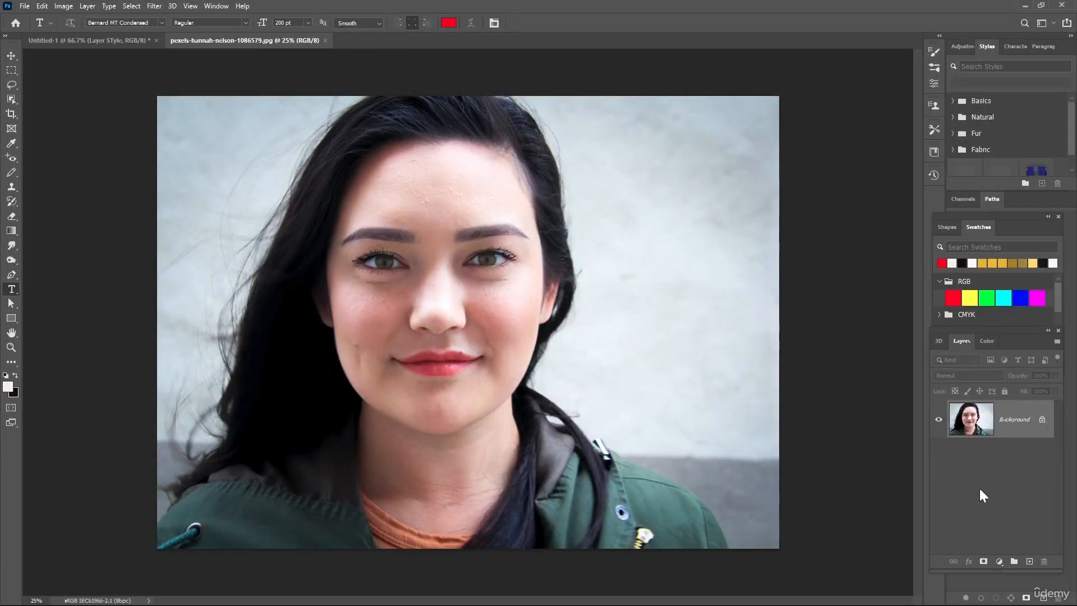
right_click(1006, 422)
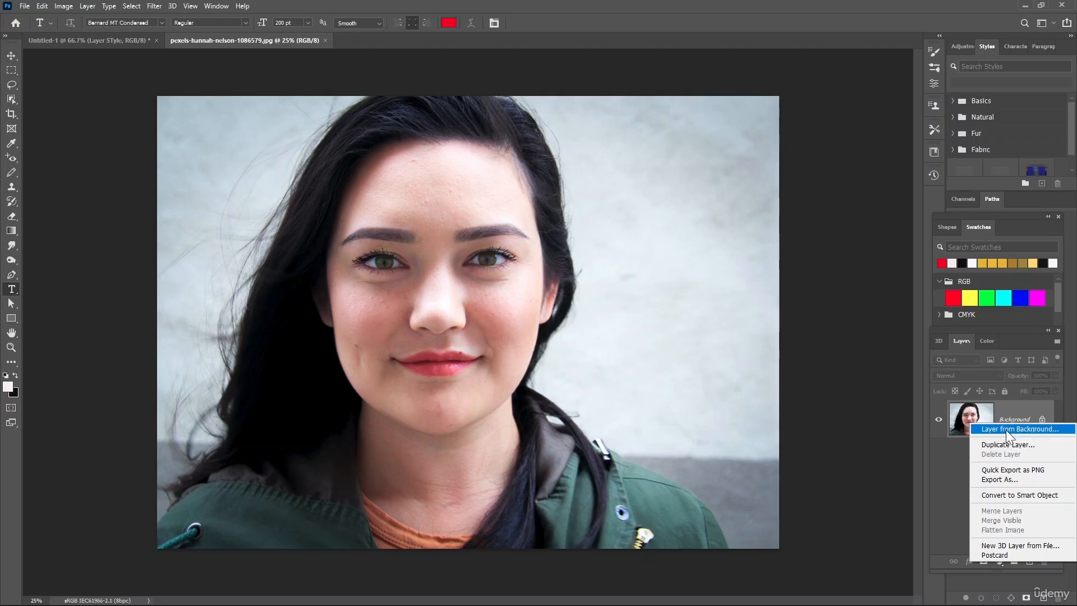
click(1005, 429)
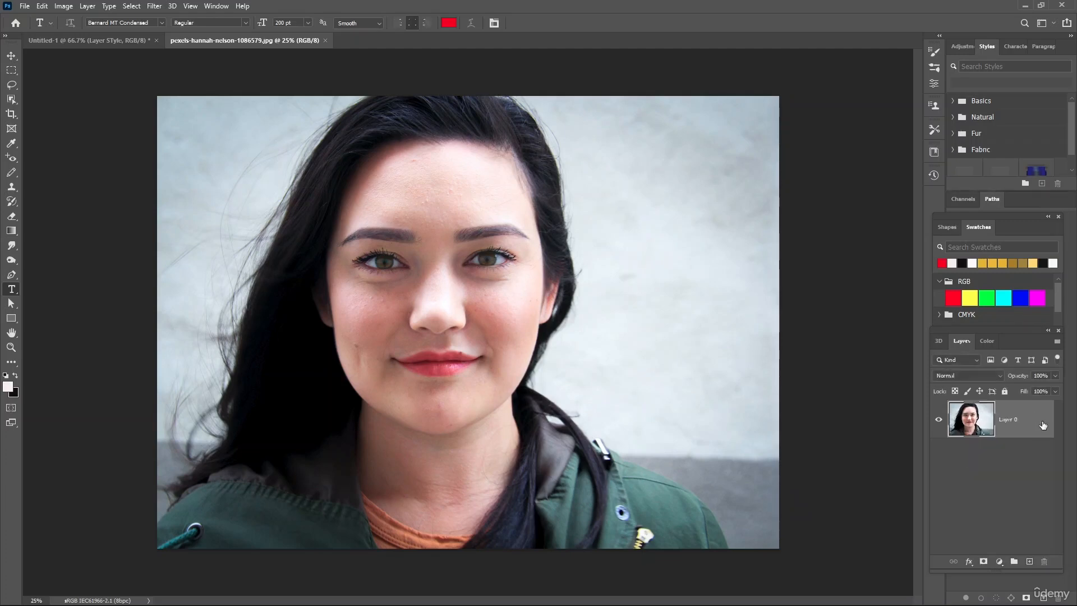
right_click(1014, 418)
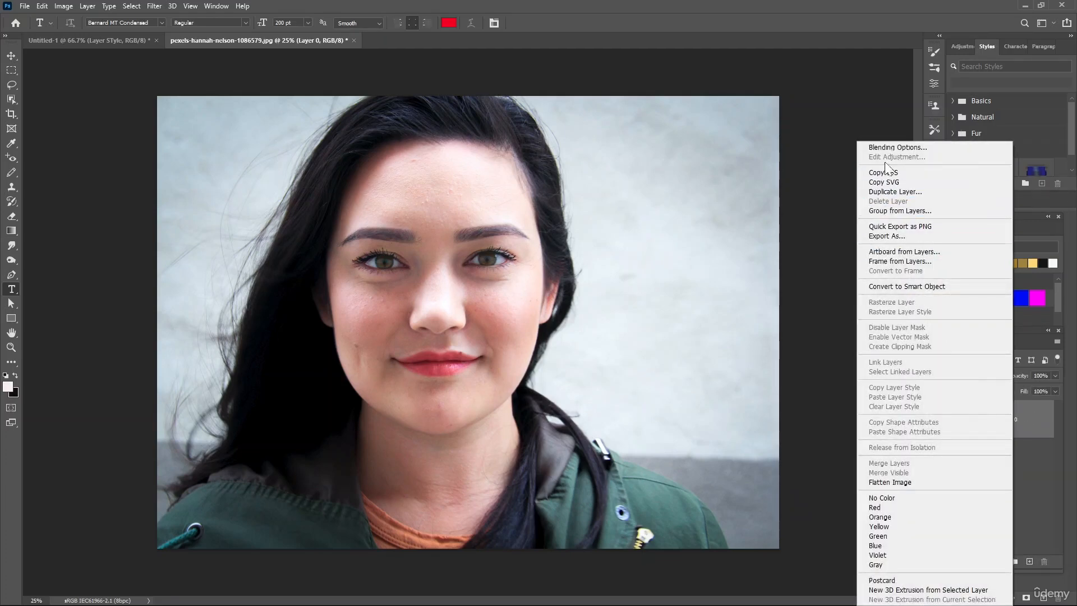
click(822, 265)
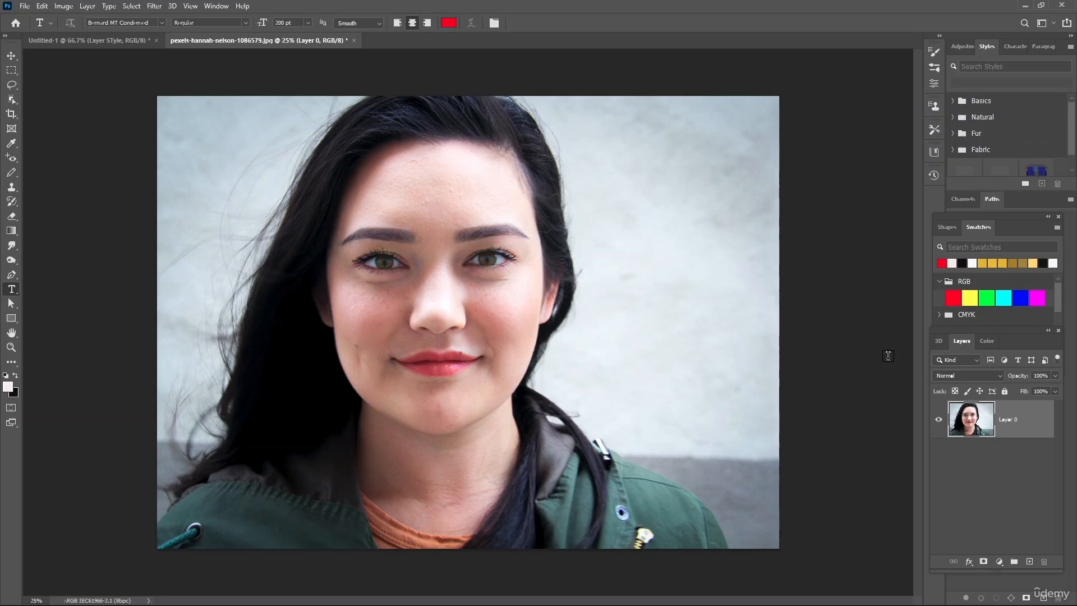
click(973, 564)
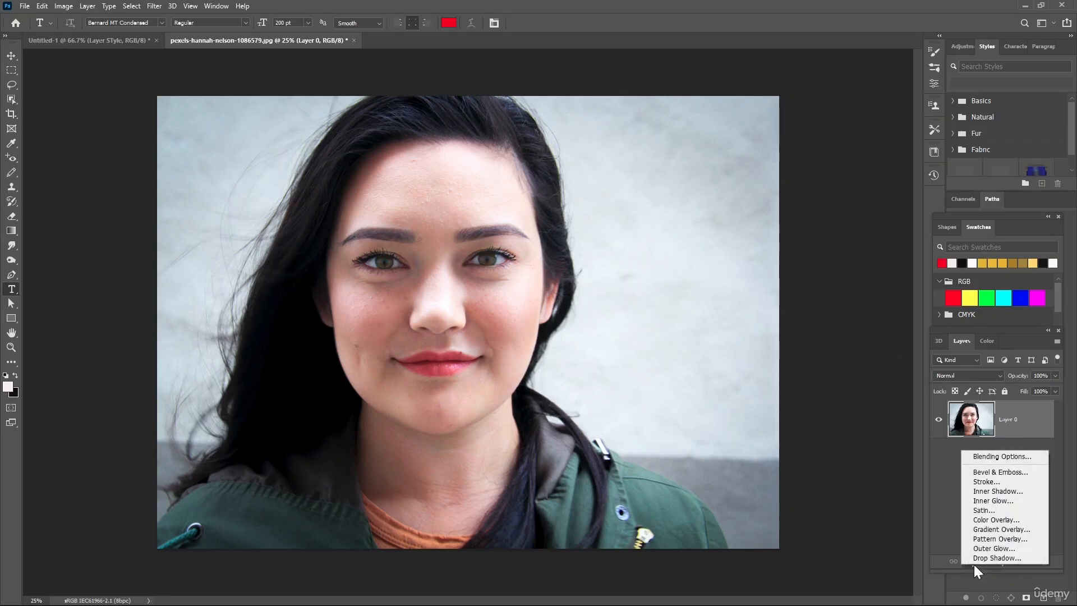
click(972, 563)
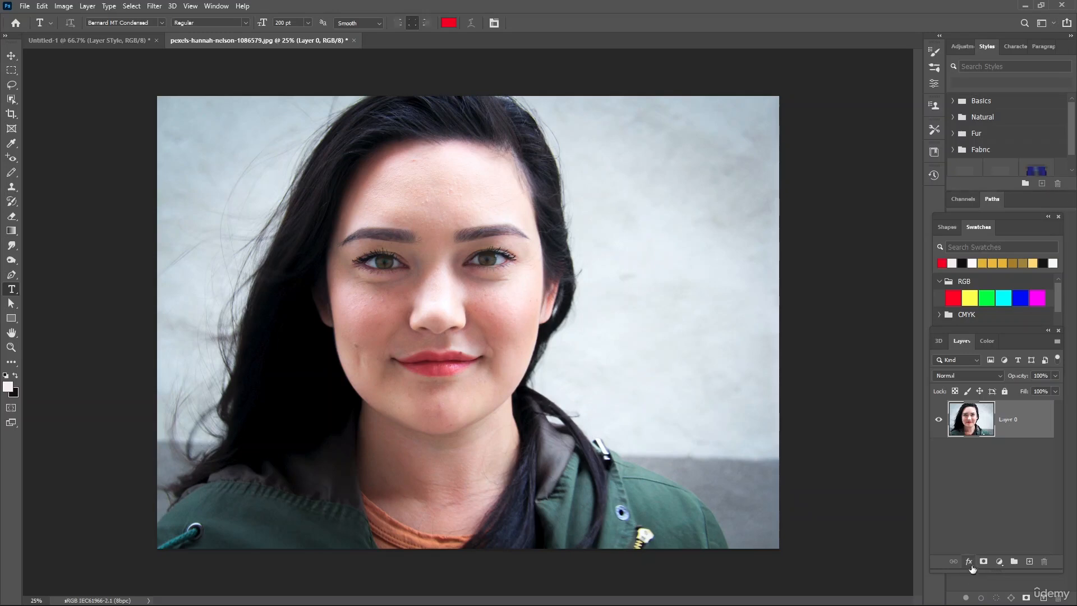
click(972, 564)
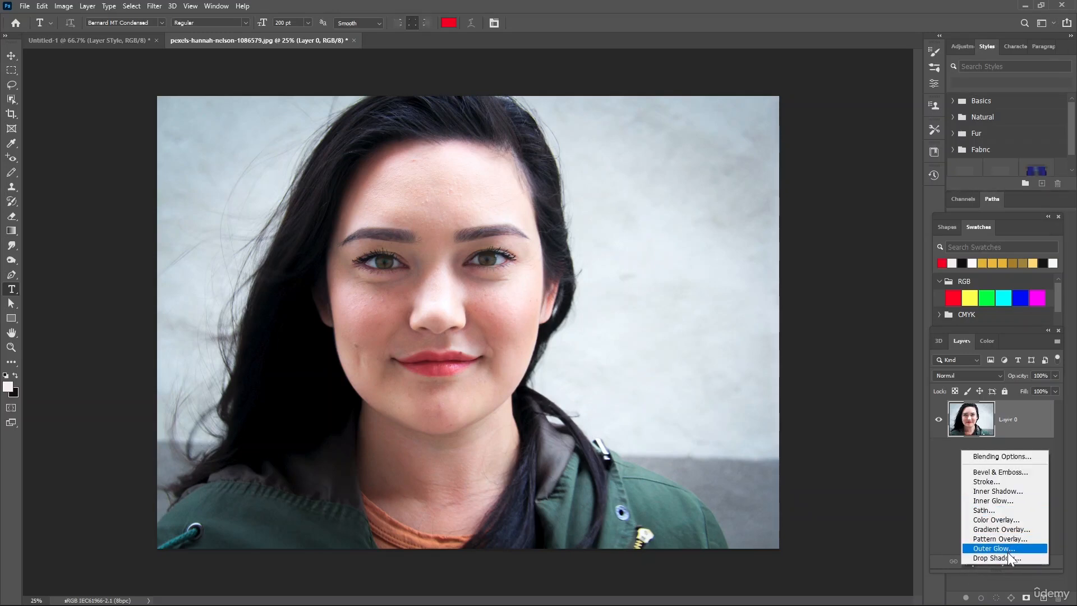
click(857, 496)
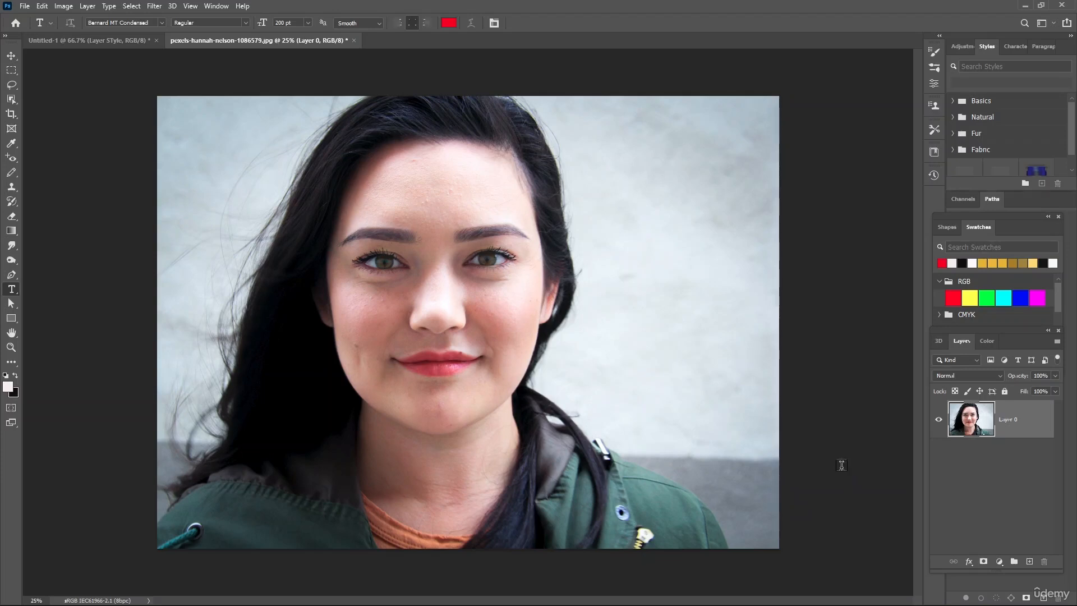